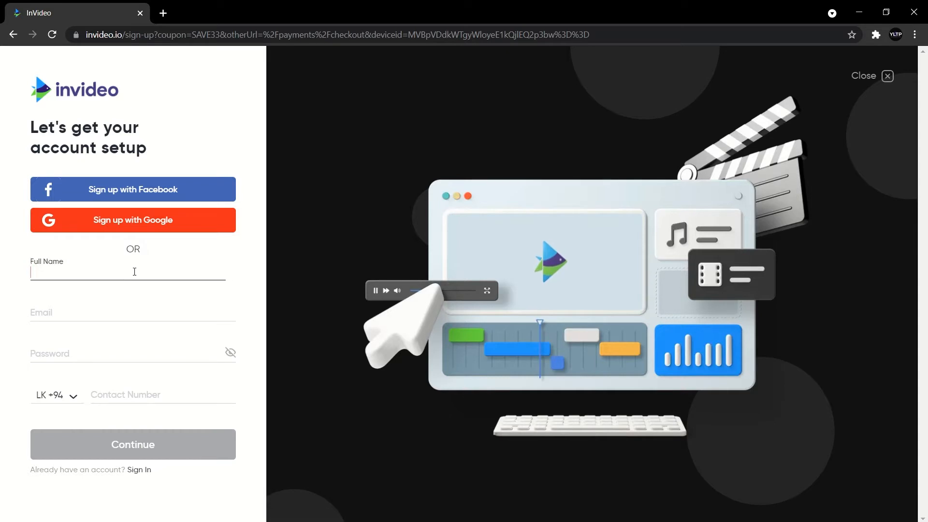
Enter the user's full name and e-mail address in the sign-up form.
left_click(103, 318)
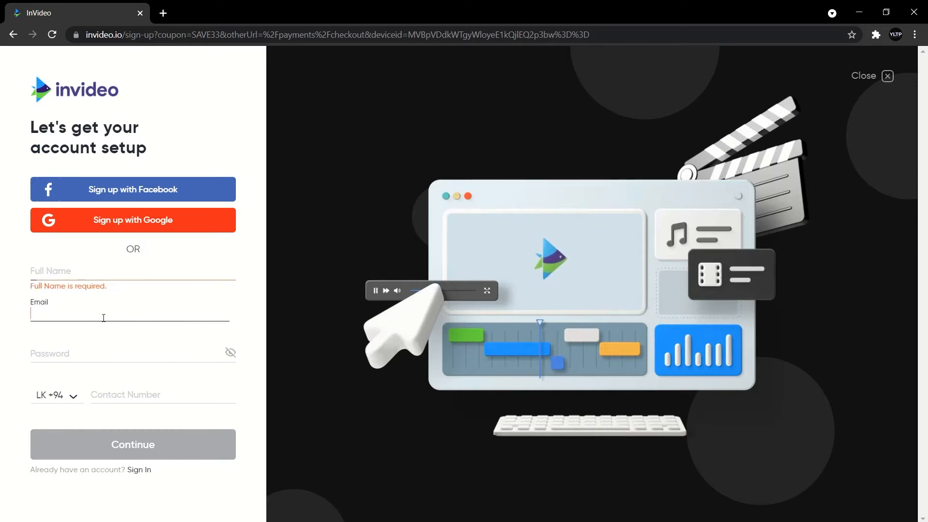
left_click(108, 345)
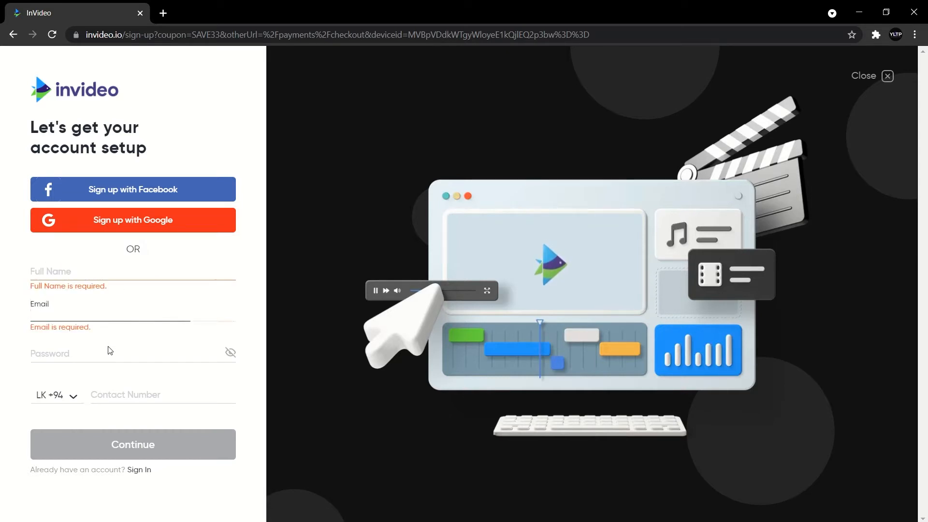
left_click(139, 394)
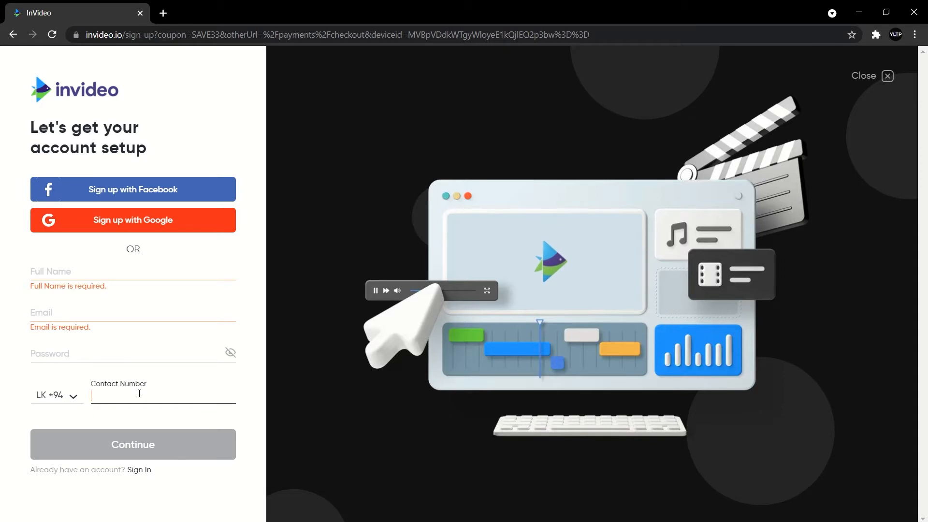
left_click(120, 229)
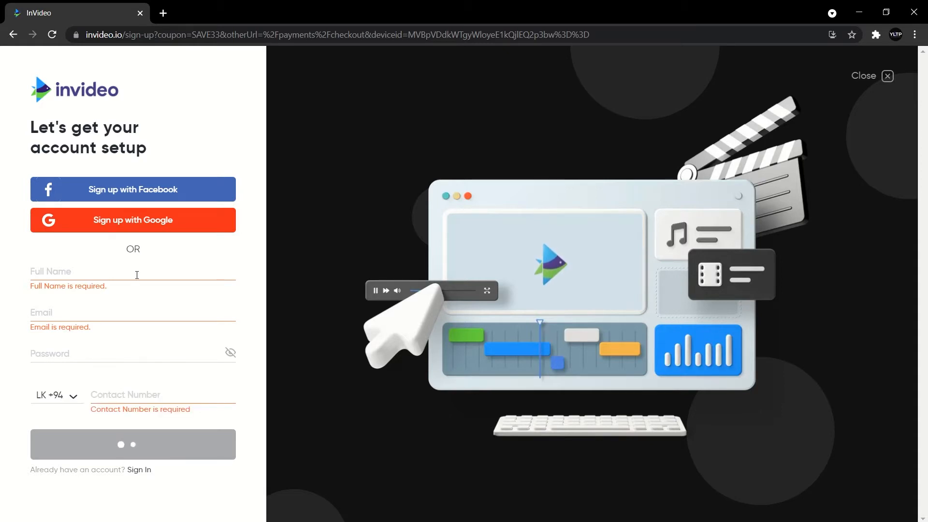
left_click(137, 275)
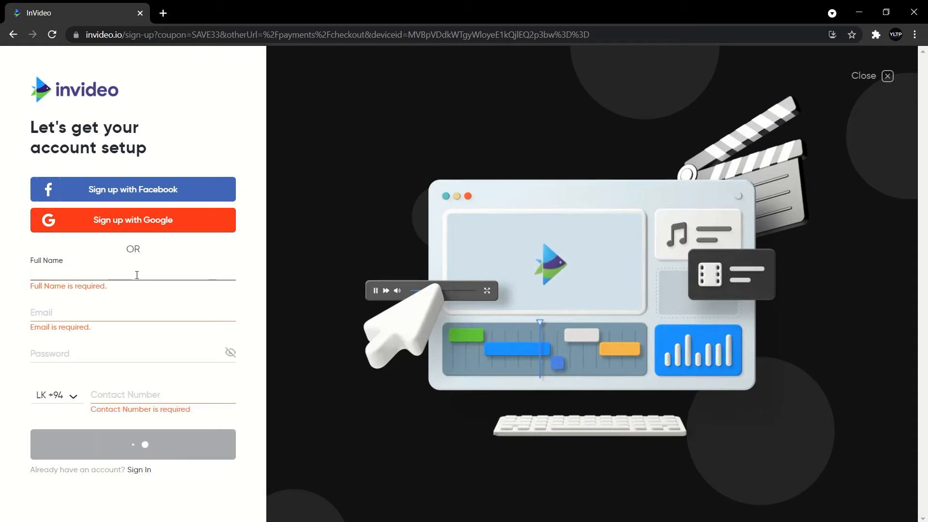
type("Yatharu Lankajith Peiris")
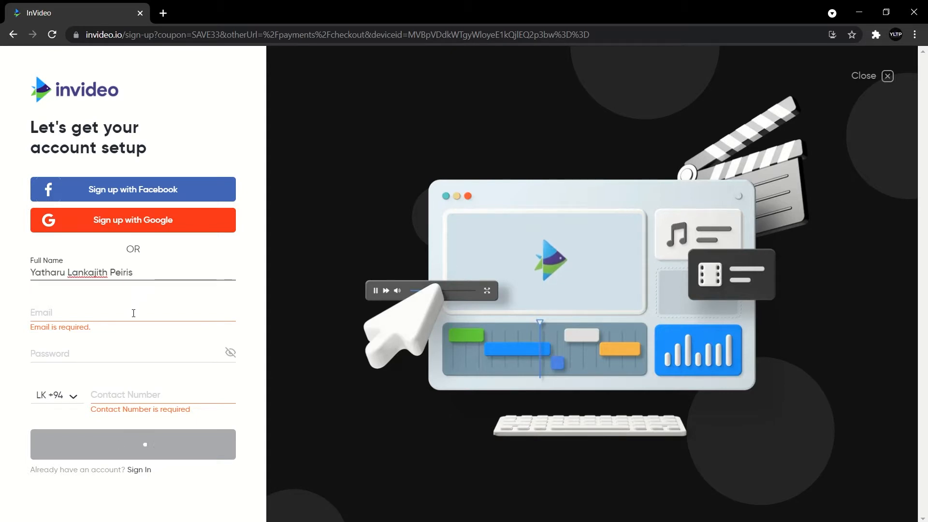
left_click(123, 311)
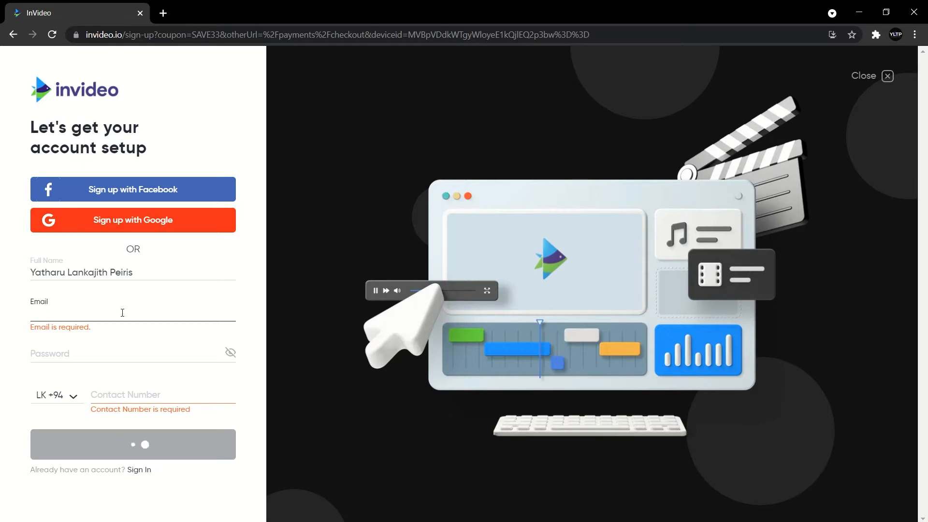
type("[blurred]")
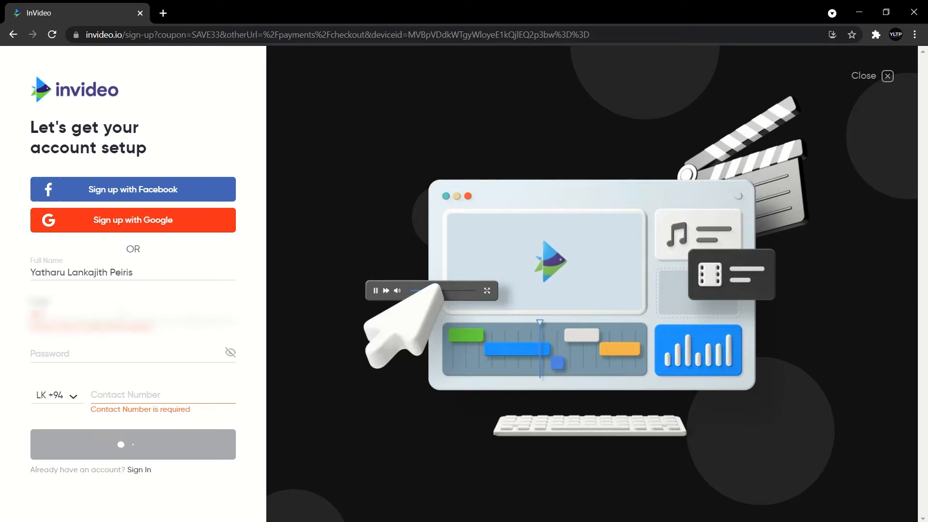
type("[blurred]")
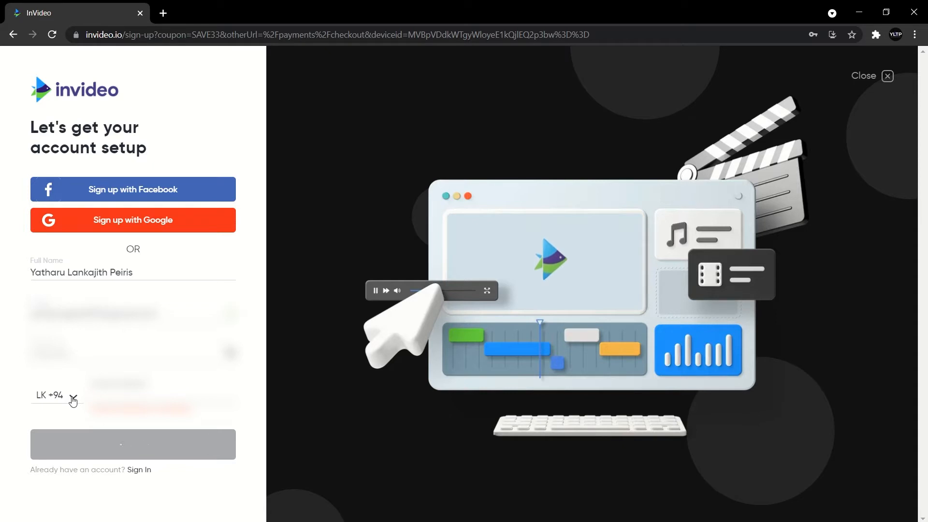
Keep the country dialing code set to LK +94.
left_click(73, 399)
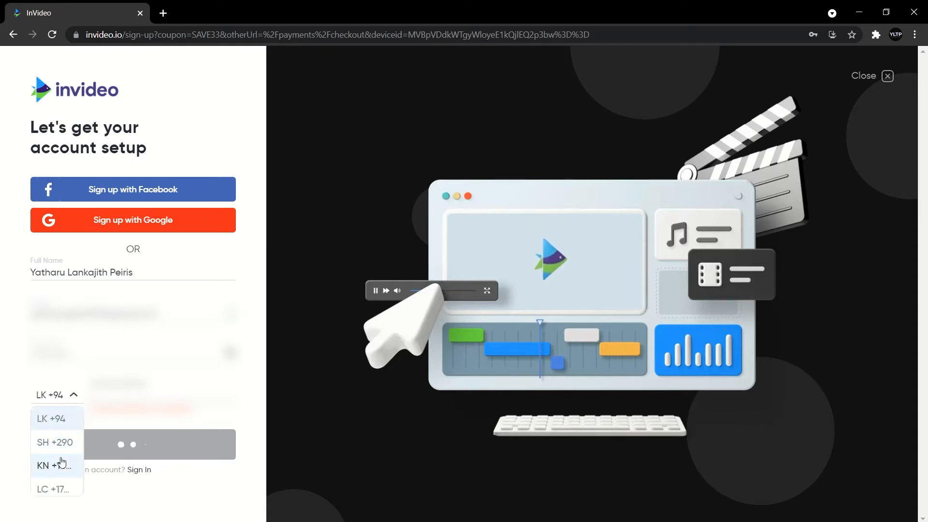
scroll(62, 462, "down", 5)
scroll(62, 462, "down", 3)
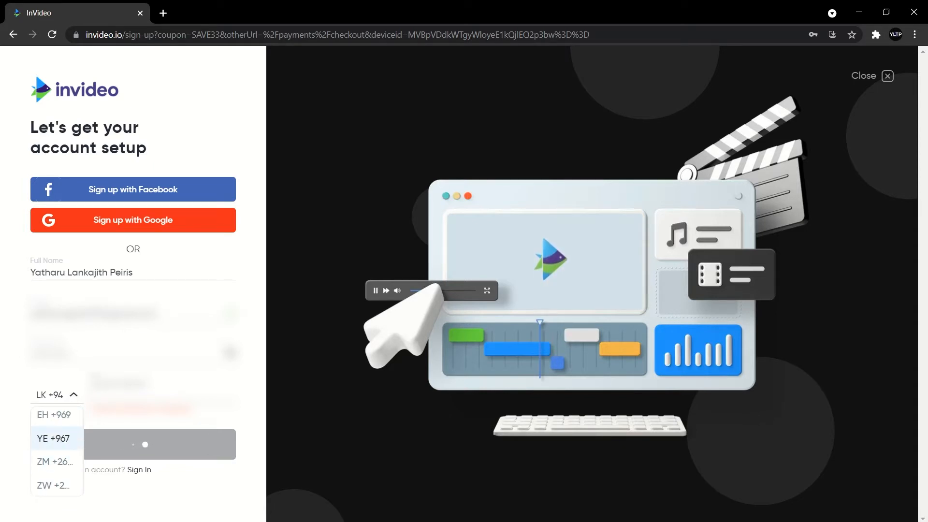
left_click(61, 400)
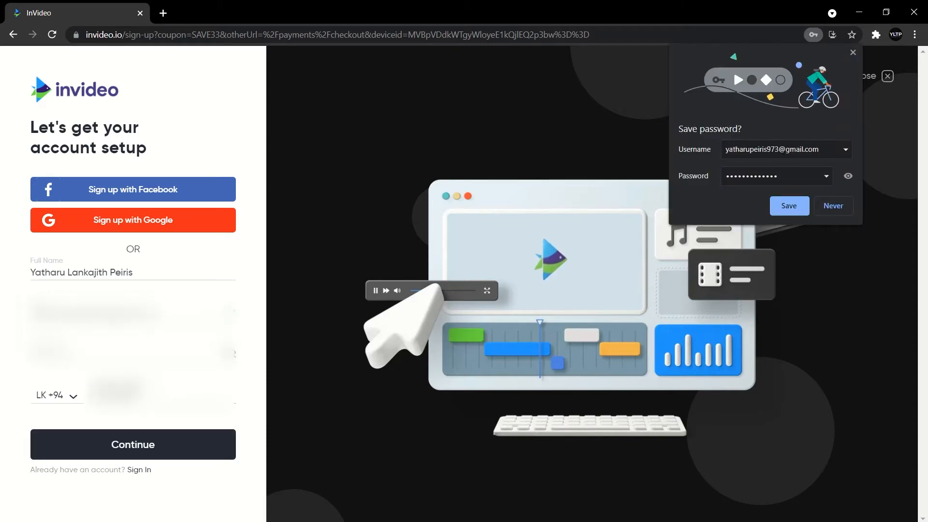
Submit the sign-up, decline saving the password, and choose Individual as the account type.
left_click(158, 448)
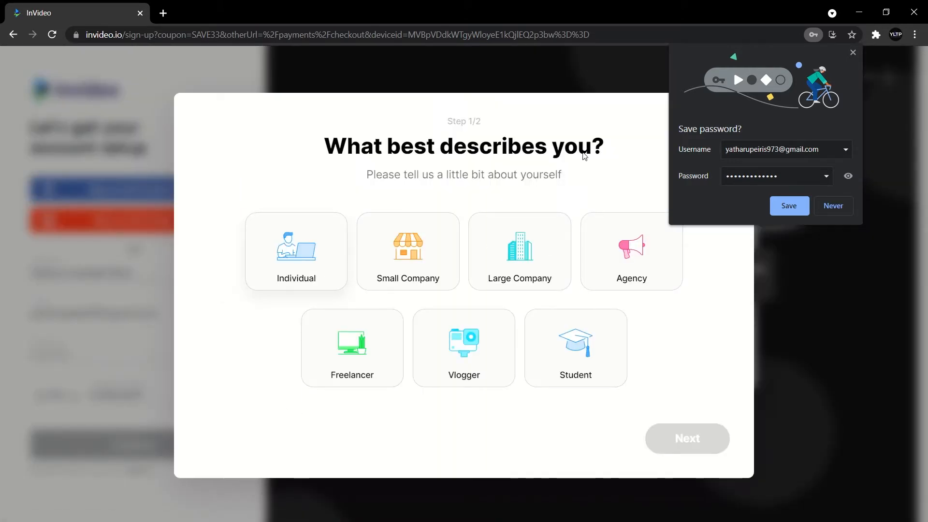
left_click(834, 204)
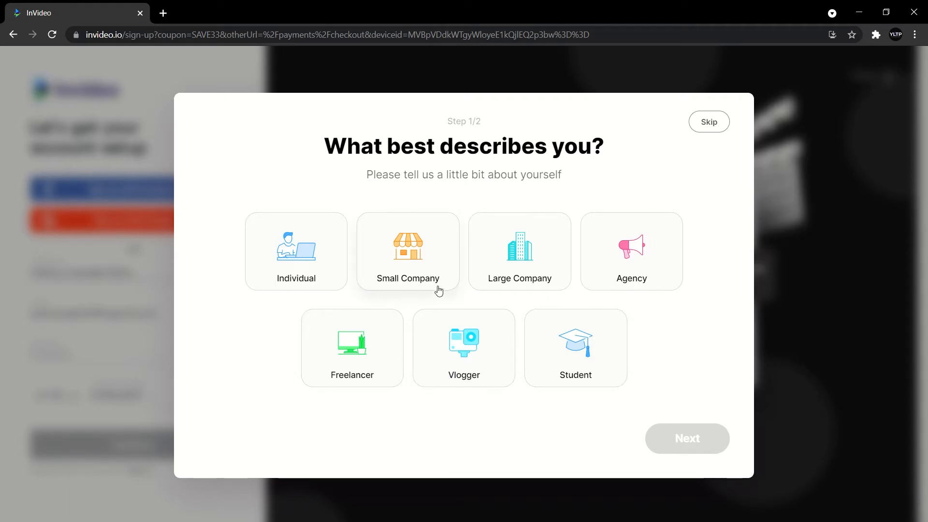
left_click(318, 283)
left_click(667, 446)
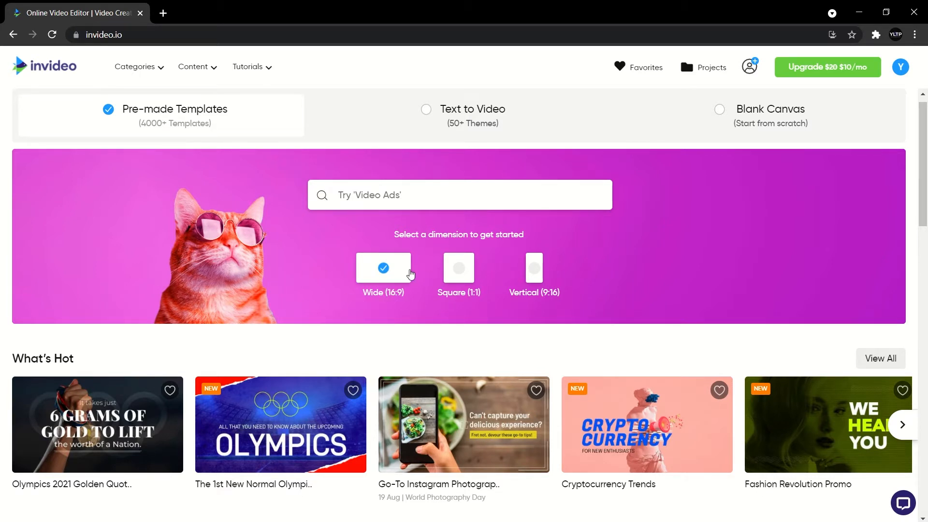
Search the template library for 'technology'.
left_click(451, 202)
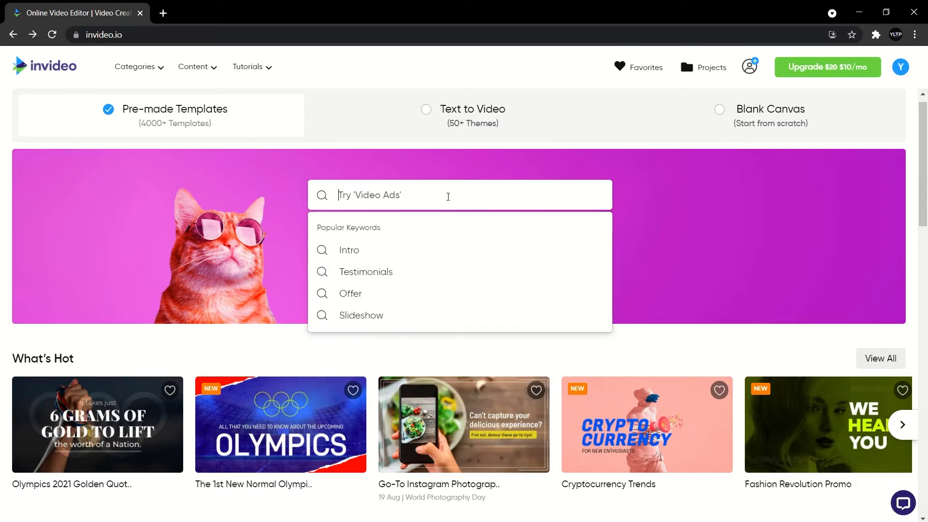
left_click(99, 277)
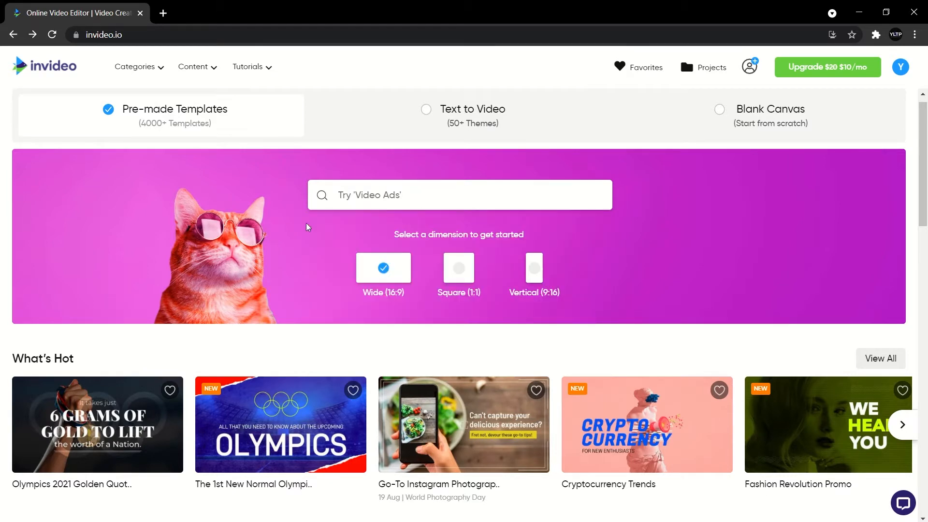
left_click(350, 202)
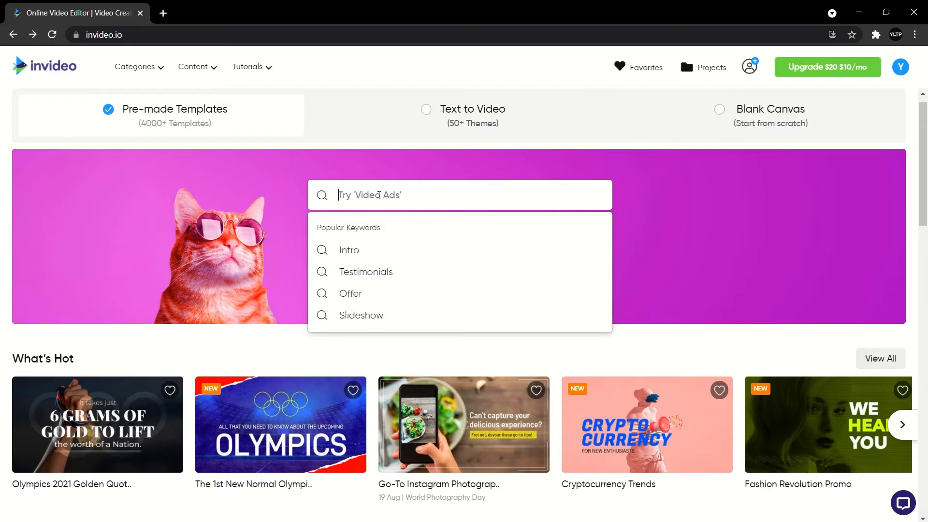
type("techni")
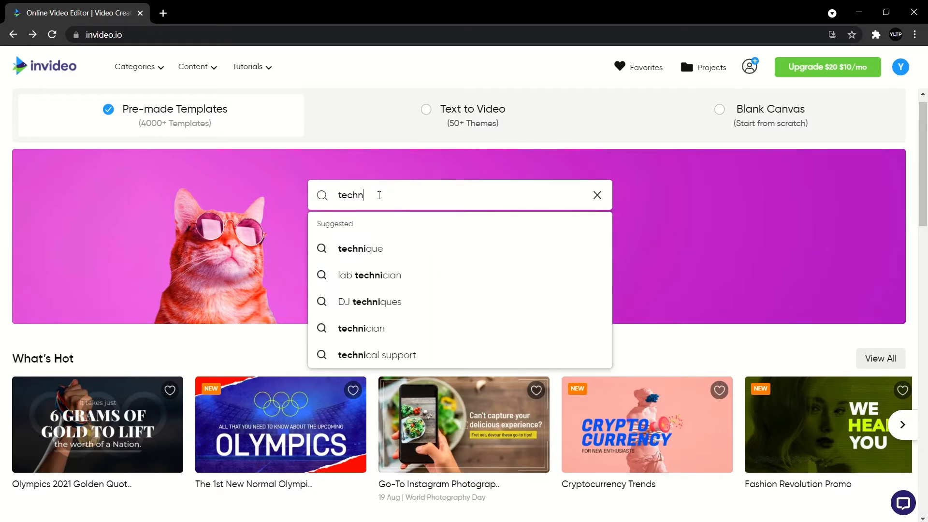
key("BackSpace")
type("olo")
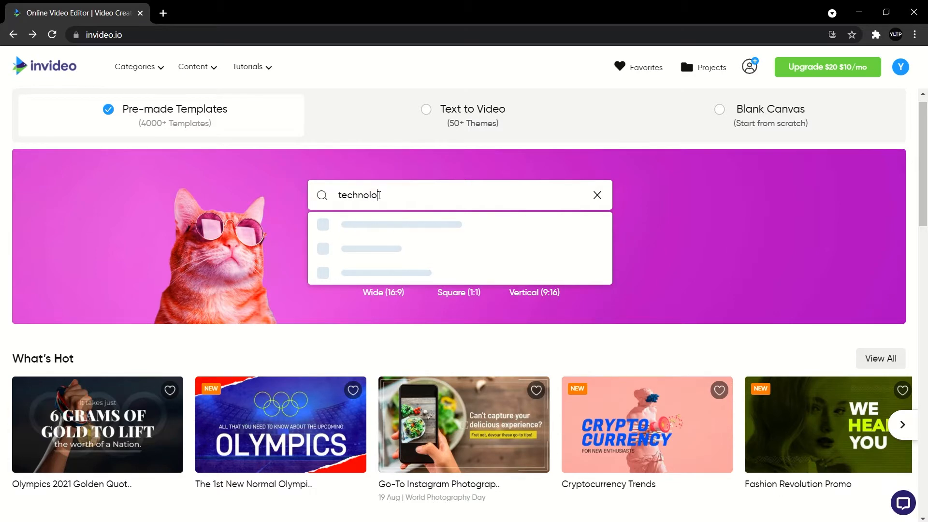
type("gy")
key("Return")
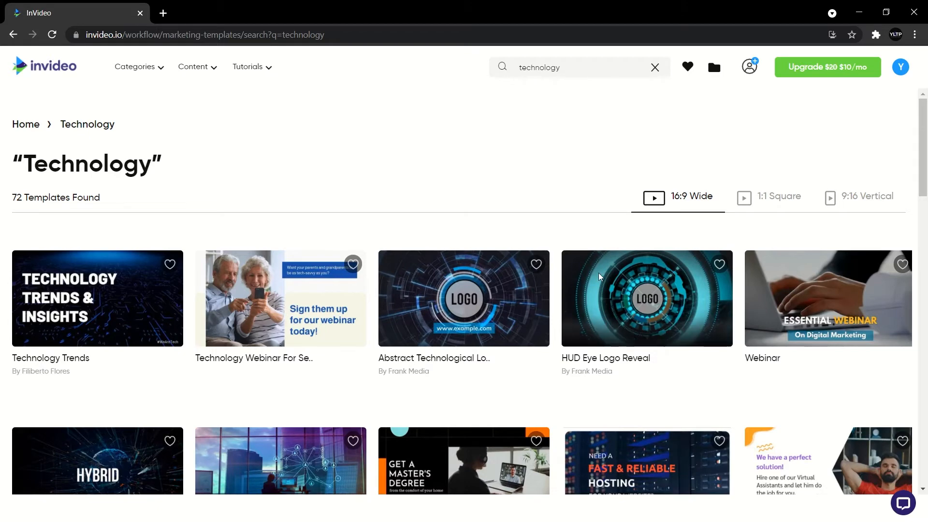
Open the HUD Eye Logo Reveal template and start a project from it.
left_click(647, 346)
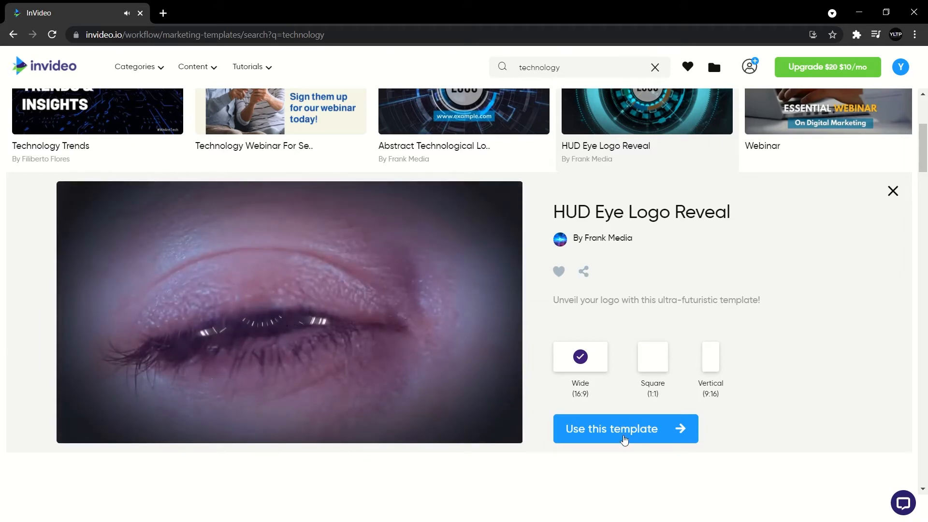
left_click(624, 438)
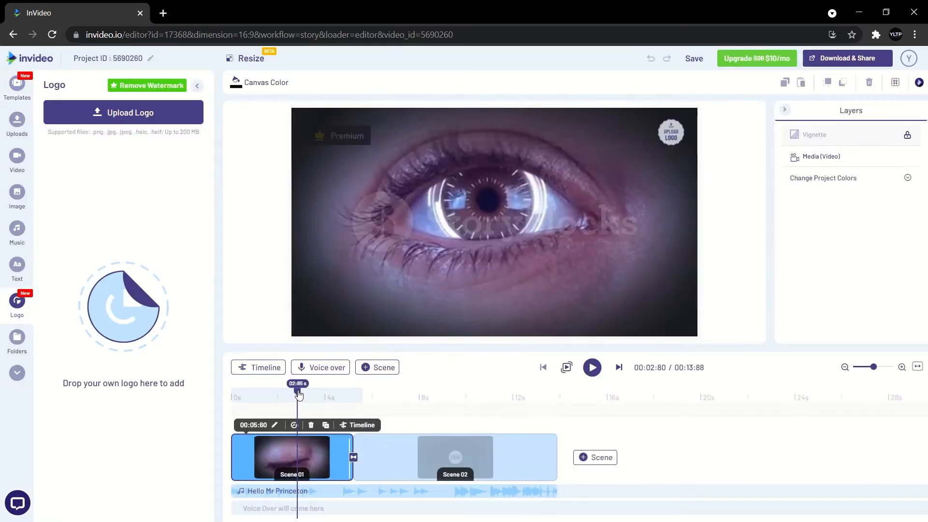
left_click_drag(294, 396, 195, 384)
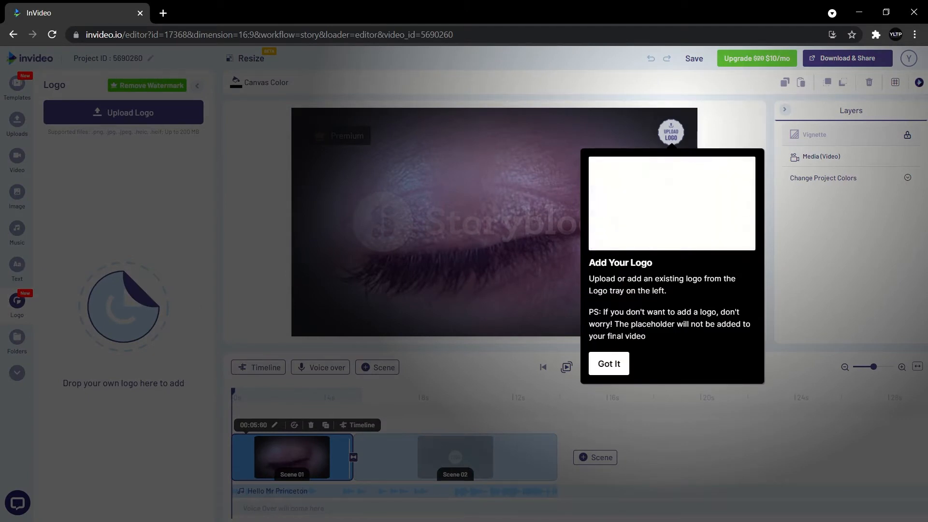
left_click(600, 371)
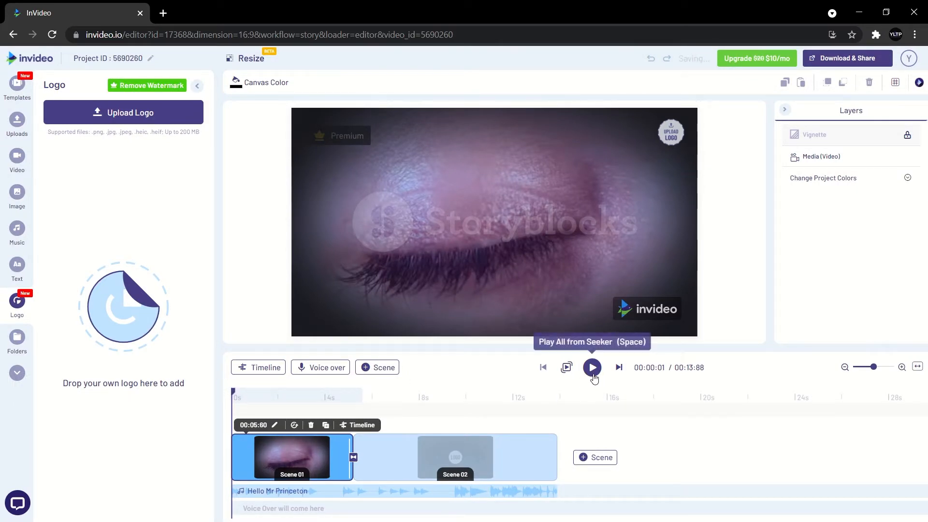
left_click(592, 369)
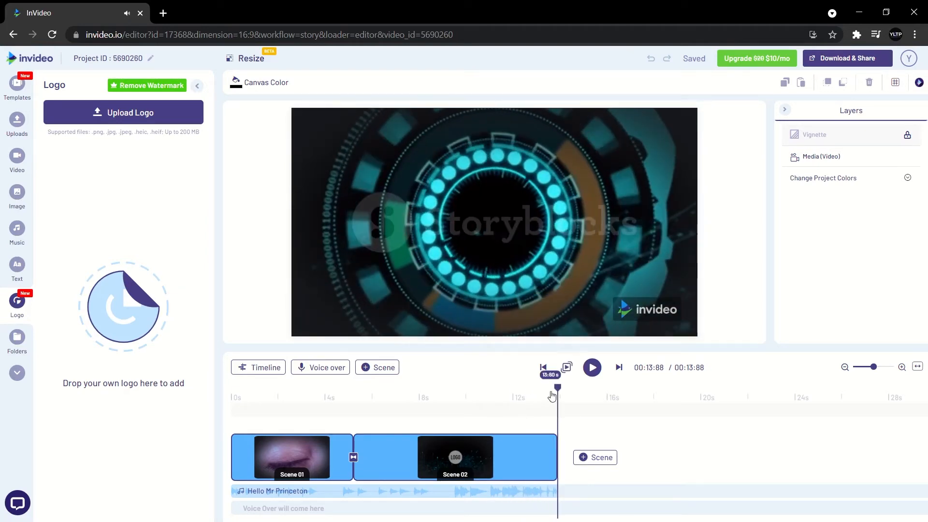
left_click_drag(556, 388, 193, 422)
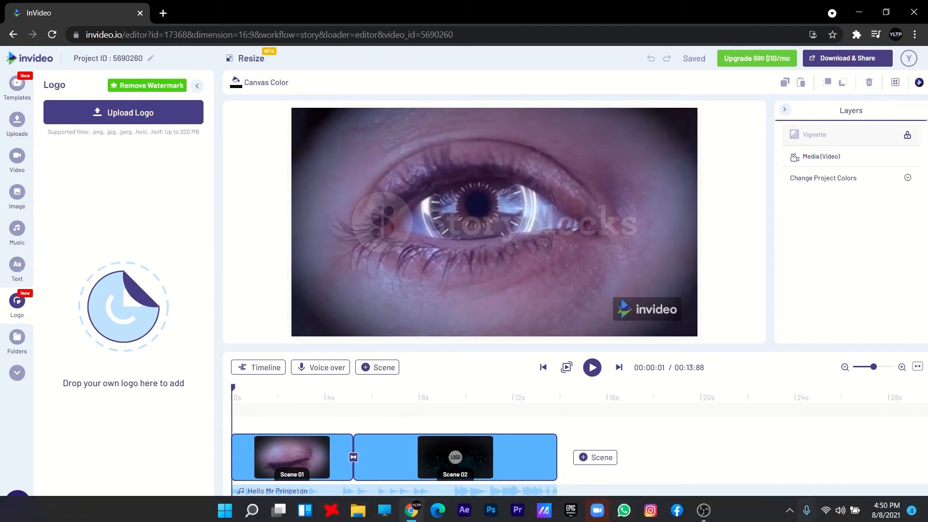
Drag croped file.png from the YouTube channel folder on Data Disk into InVideo's logo uploads.
left_click(358, 510)
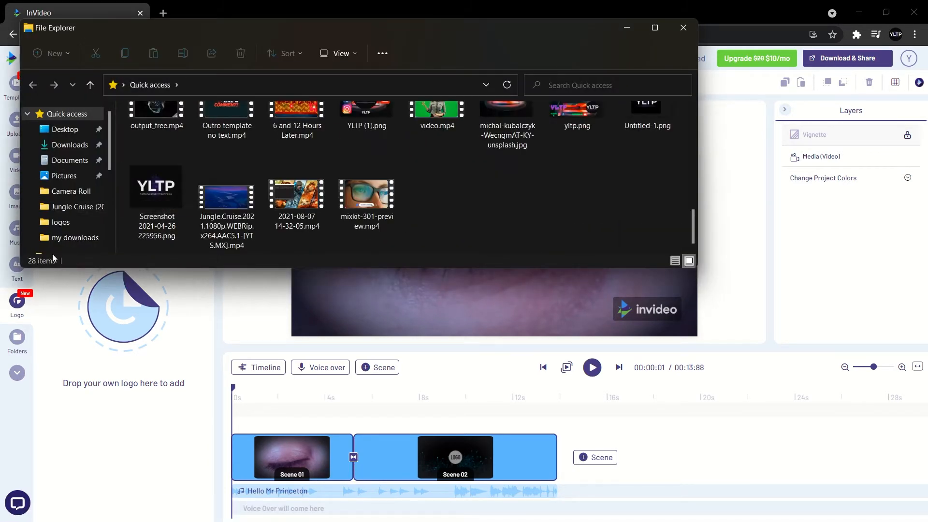
left_click(66, 220)
scroll(58, 179, "down", 2)
left_click(237, 85)
double_click(467, 186)
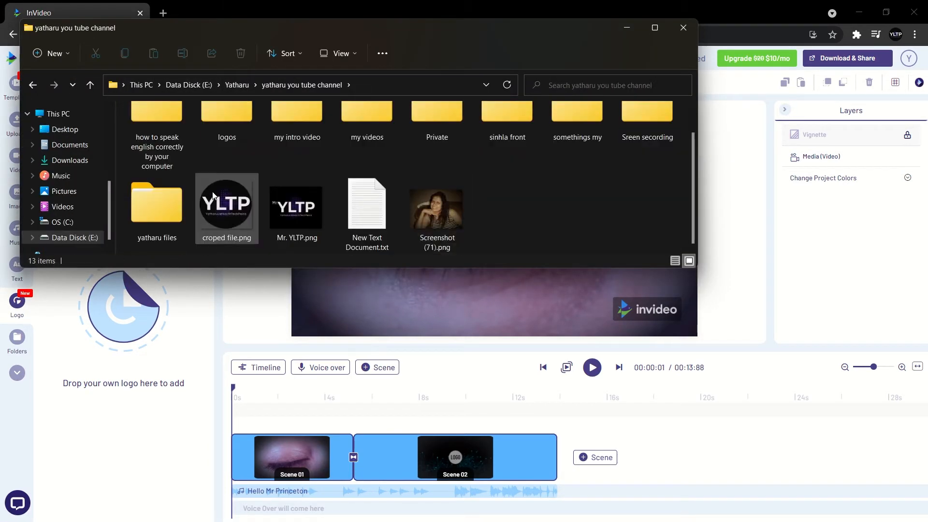
left_click_drag(228, 224, 114, 426)
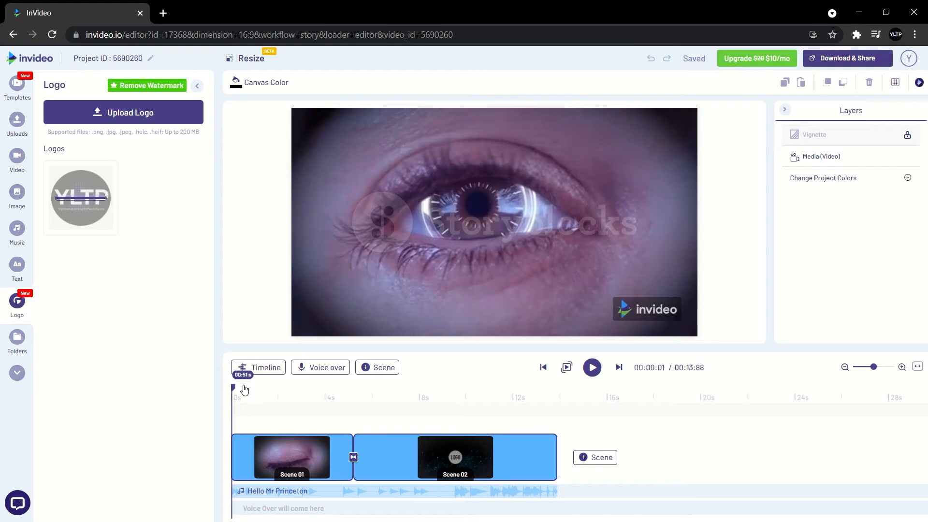
Place the YLTP logo on Scene 02 and preview playback to about 3 seconds.
mouse_move(79, 208)
left_mouse_down()
mouse_move(234, 291)
mouse_move(131, 210)
mouse_move(96, 211)
left_mouse_up()
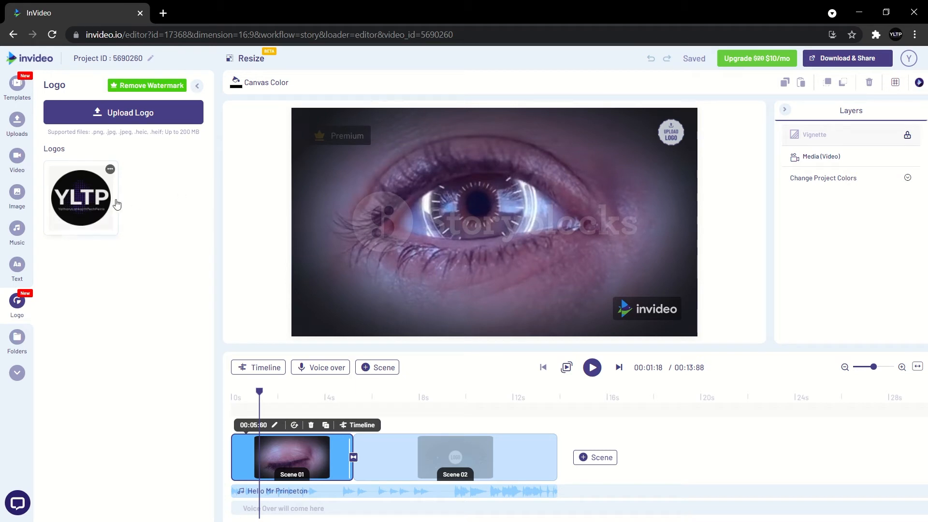
left_click_drag(80, 204, 456, 445)
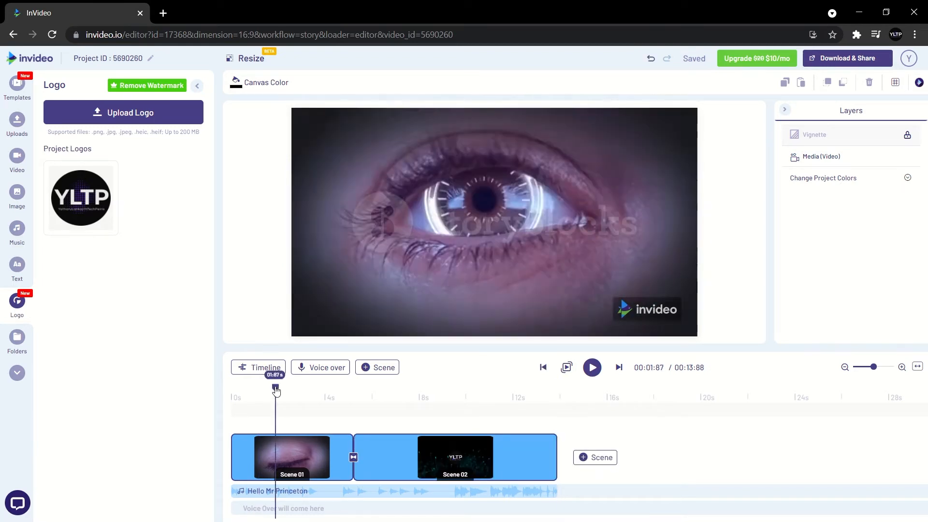
key("space")
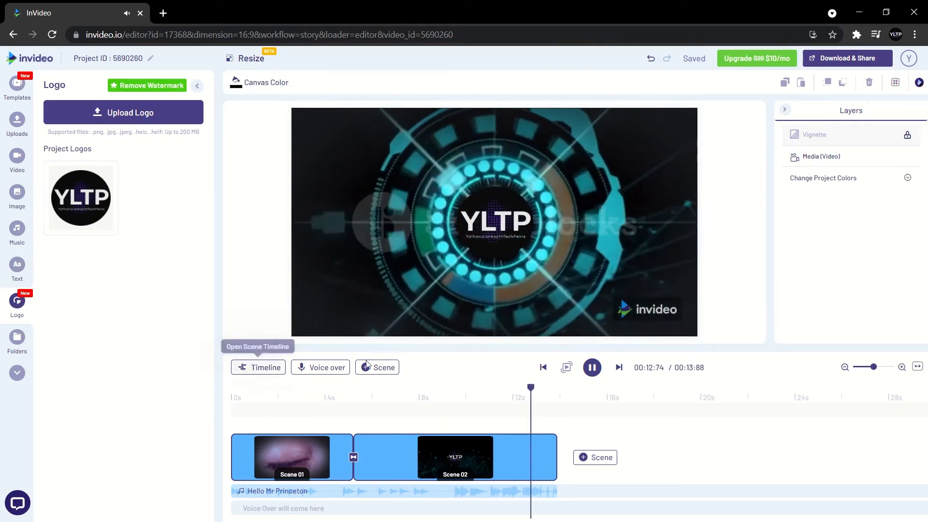
left_click(308, 431)
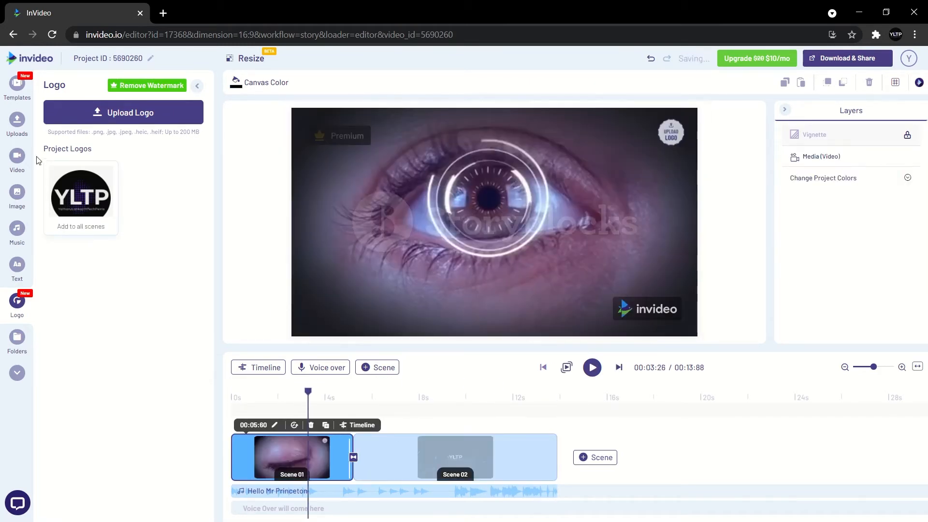
Browse Uploads, then the stock image library, and rewind the video to the start.
left_click(17, 121)
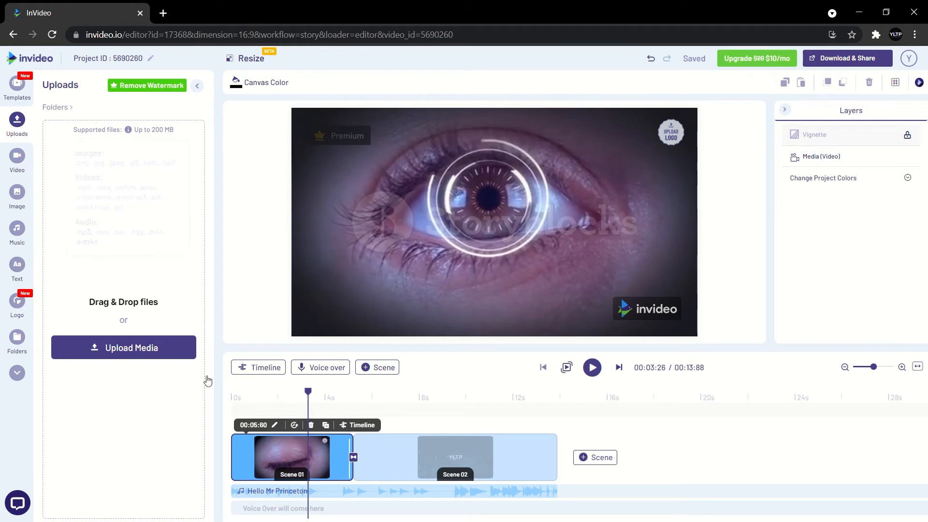
left_click(19, 198)
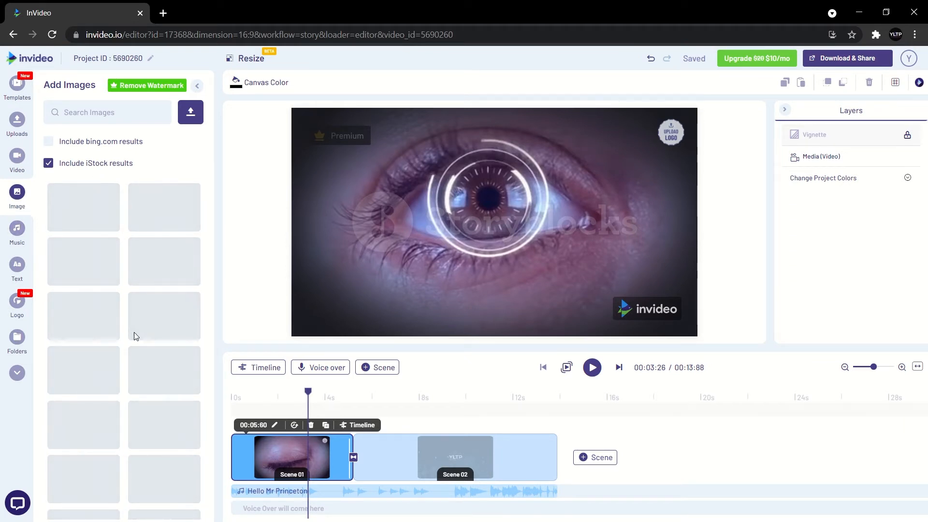
scroll(134, 332, "down", 5)
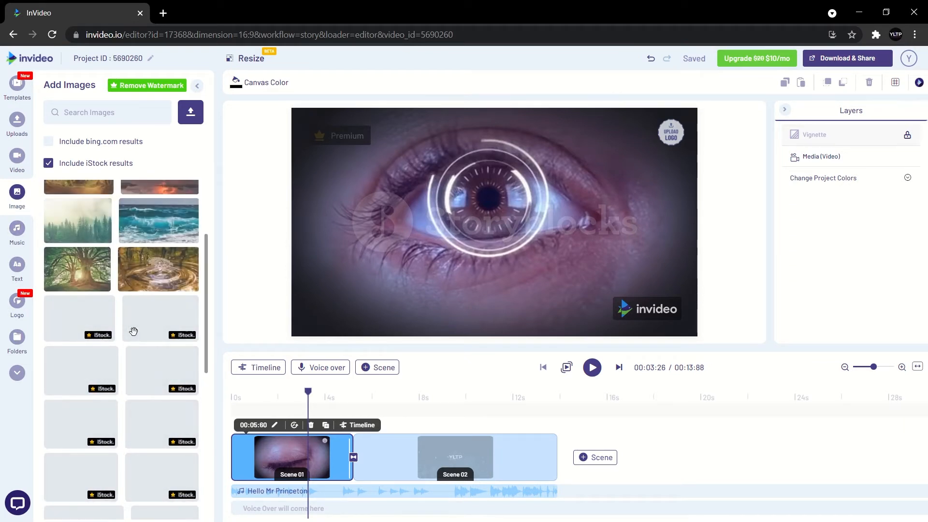
scroll(133, 331, "up", 3)
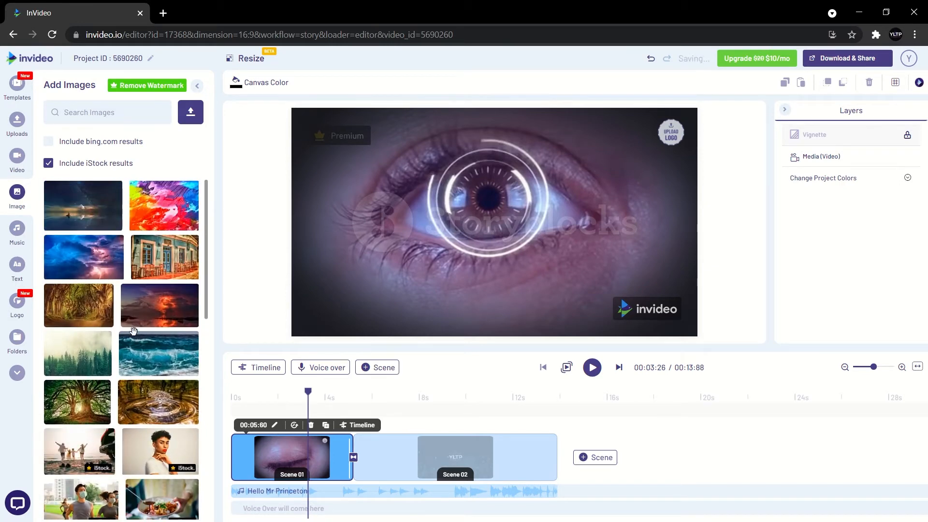
scroll(134, 331, "down", 3)
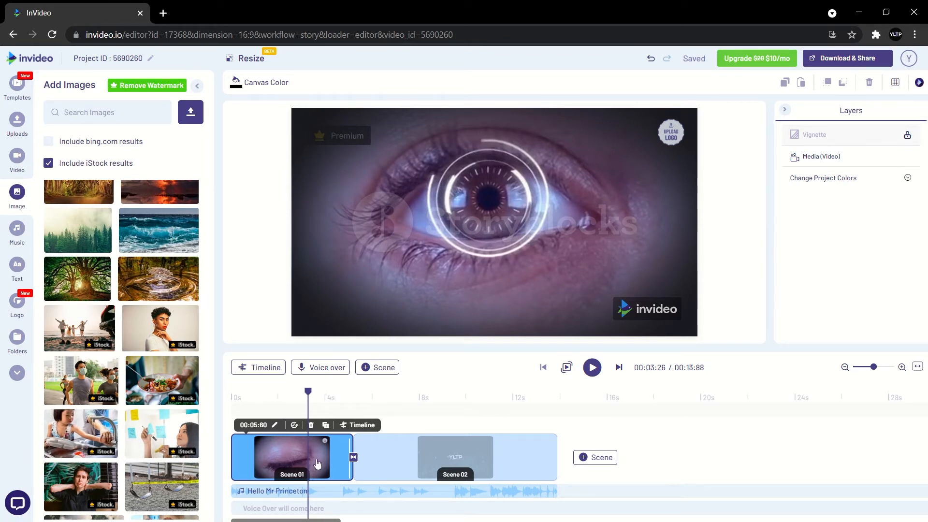
left_click(233, 405)
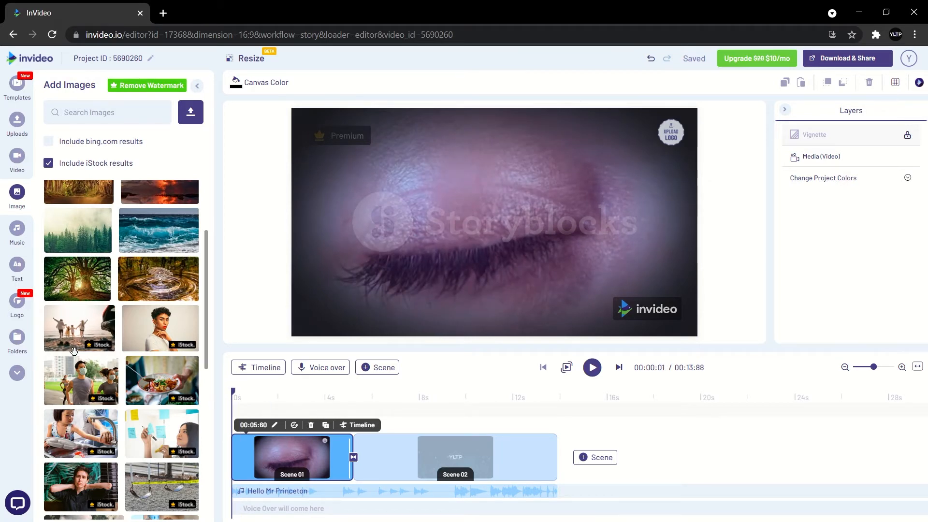
Preview the Electronic track Take Me To Paradise and choose Replace music for it.
left_click(18, 229)
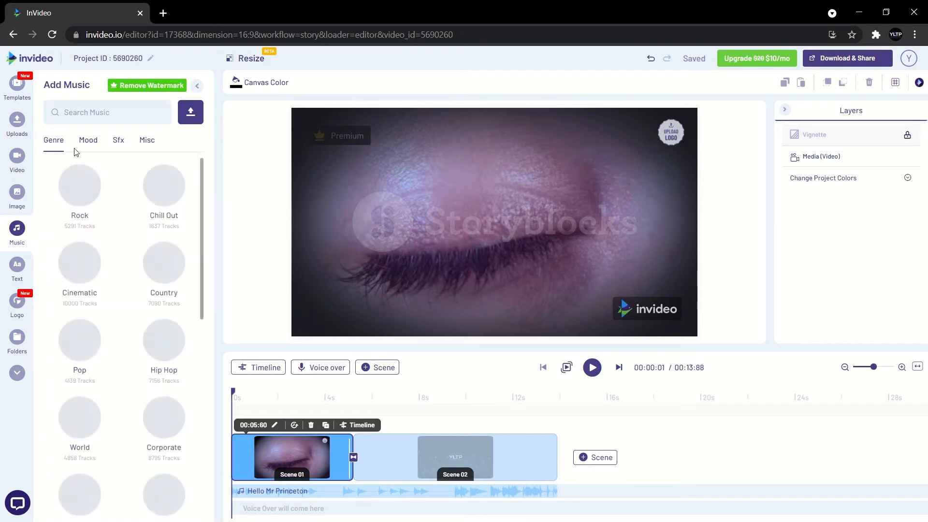
scroll(71, 314, "down", 10)
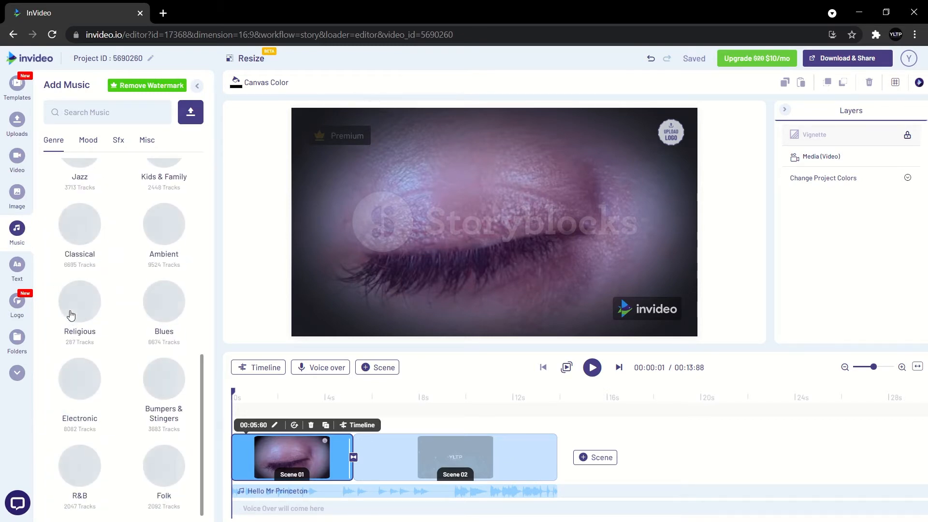
scroll(72, 314, "up", 10)
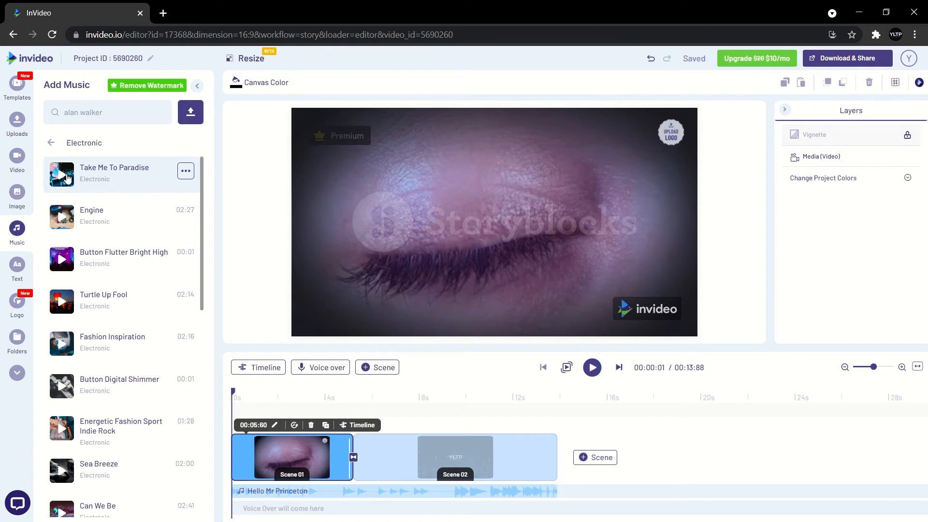
left_click(62, 175)
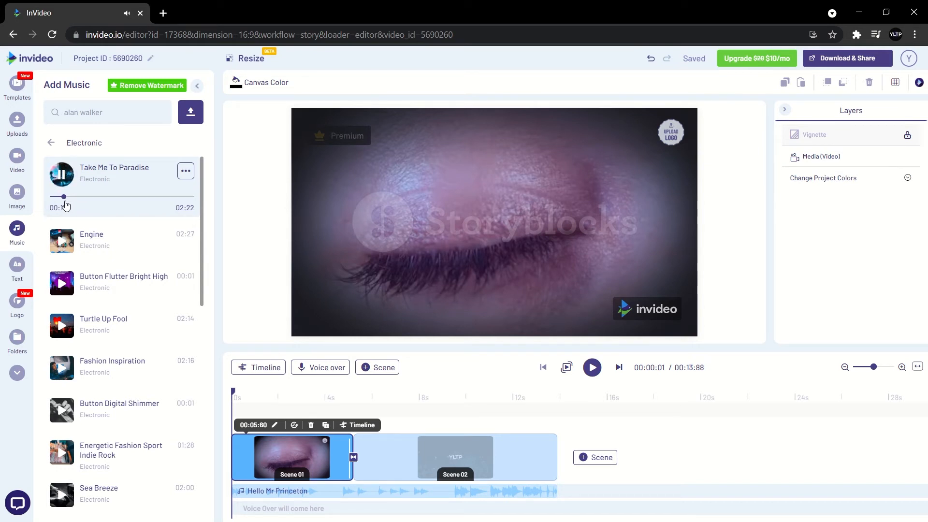
scroll(66, 206, "down", 6)
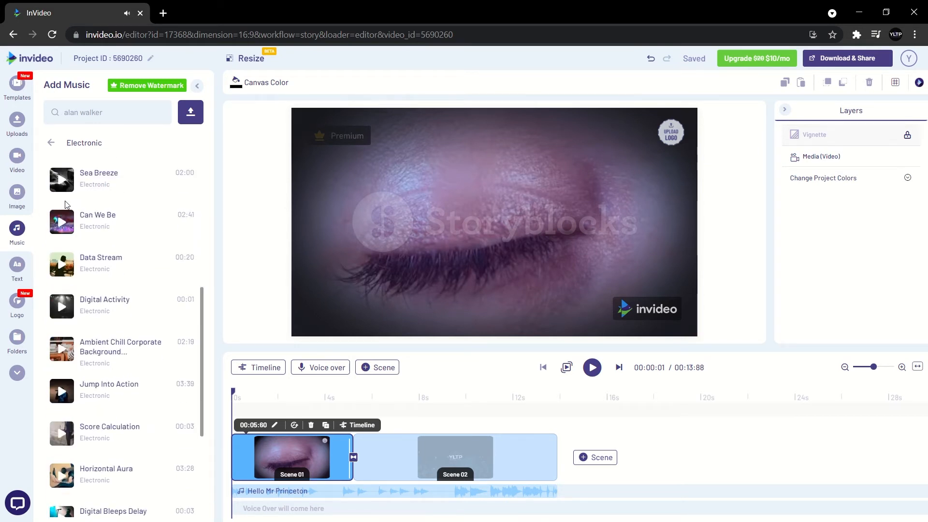
scroll(66, 207, "up", 6)
left_click(61, 175)
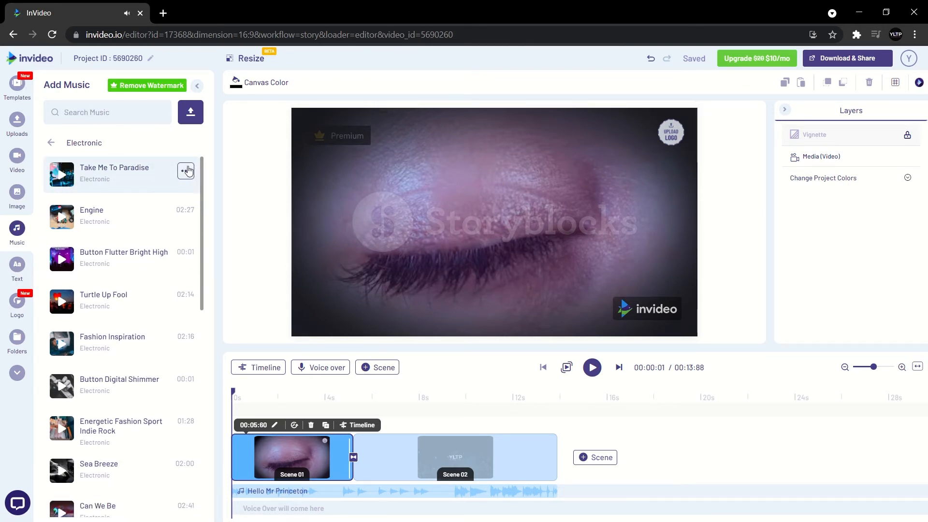
left_click(186, 171)
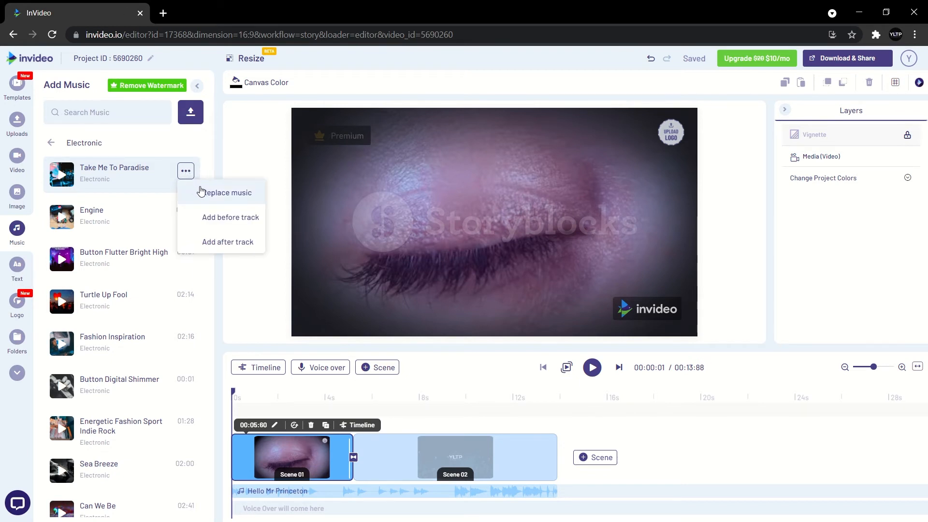
left_click(196, 199)
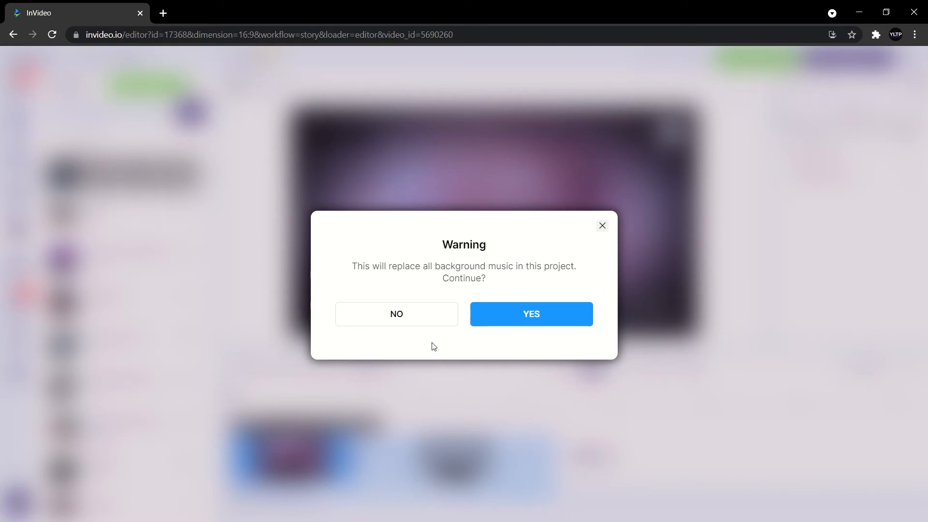
Confirm replacing all background music and scrub through the video to review it.
left_click(482, 322)
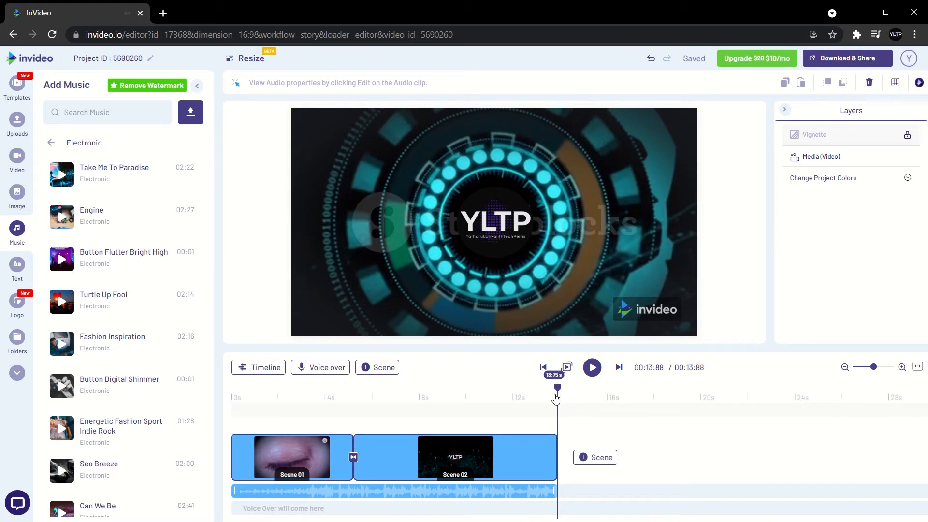
left_click_drag(557, 394, 580, 445)
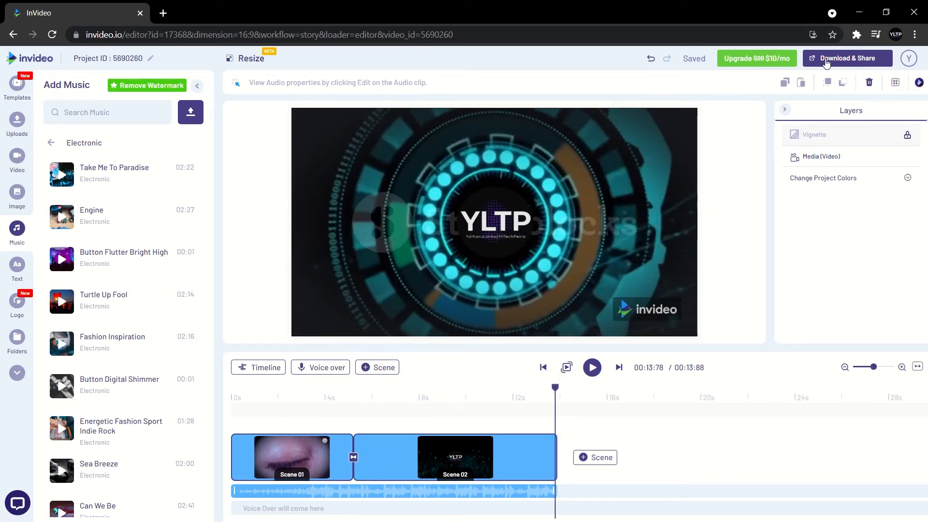
Export the video at 720p from Download & Share.
left_click(857, 62)
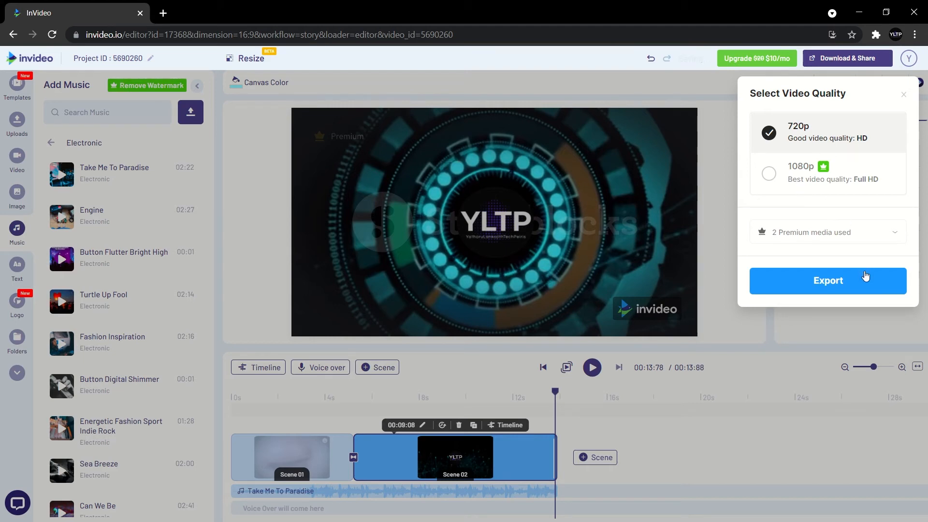
left_click(865, 280)
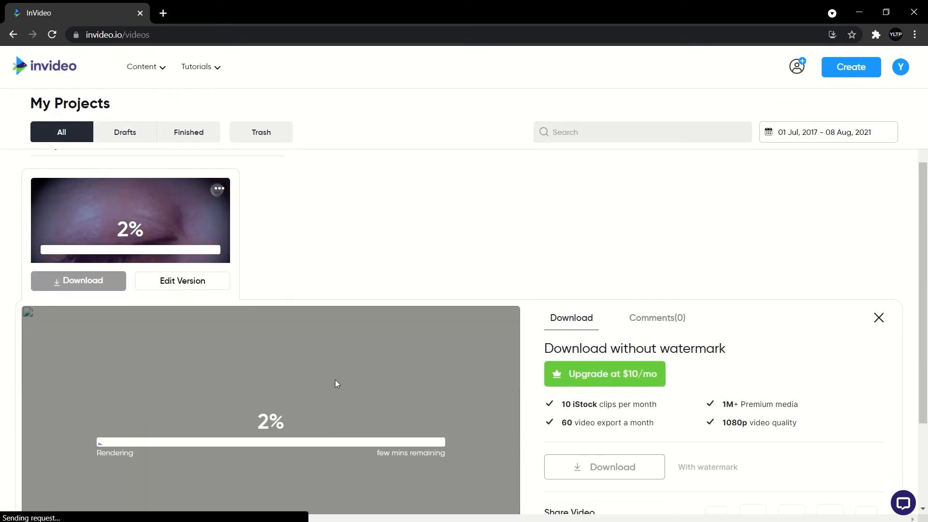
Scroll the My Projects page while the 720p render of the logo video processes.
scroll(330, 296, "up", 3)
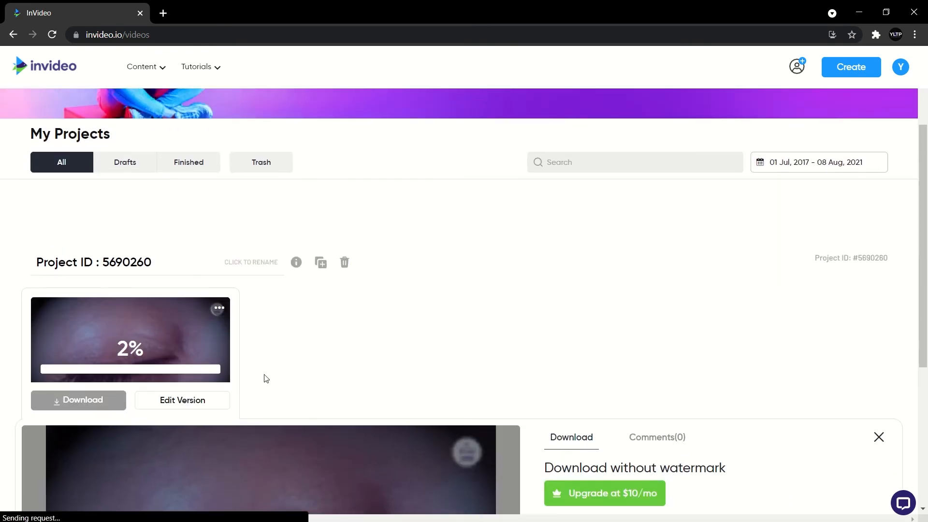
scroll(265, 382, "down", 5)
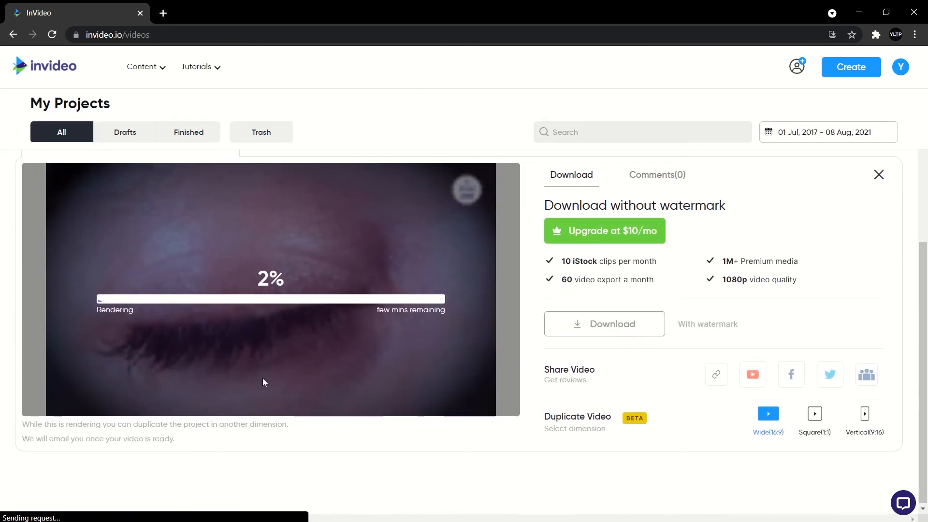
scroll(263, 378, "up", 1)
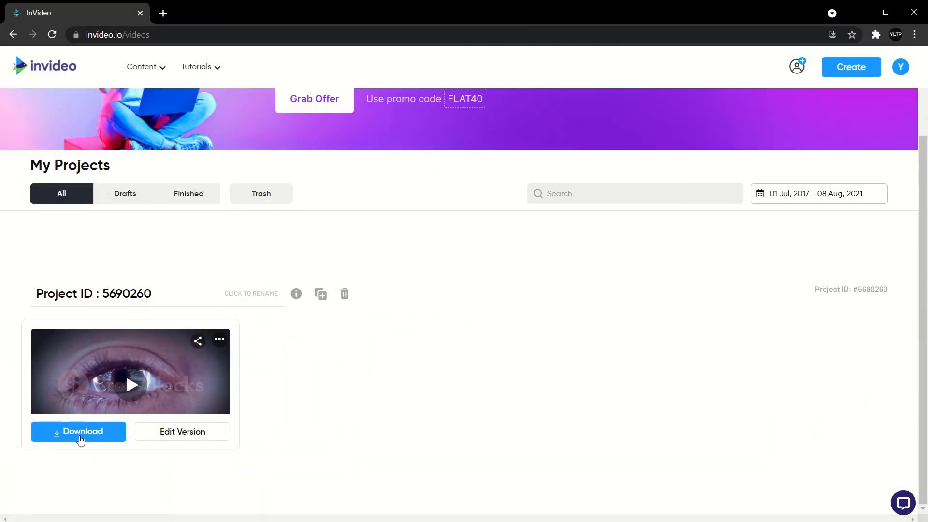
Download the rendered video and save the MP4 into the Downloads folder.
left_click(82, 436)
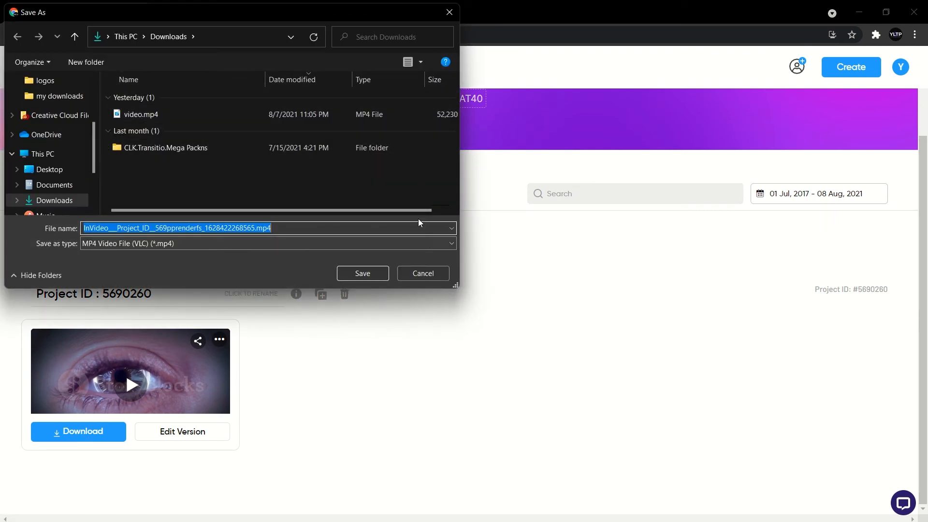
left_click(362, 273)
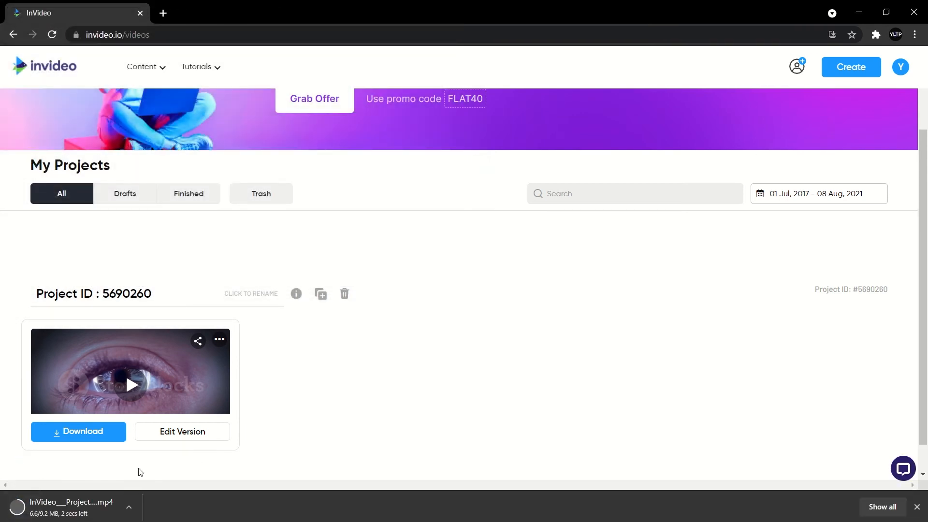